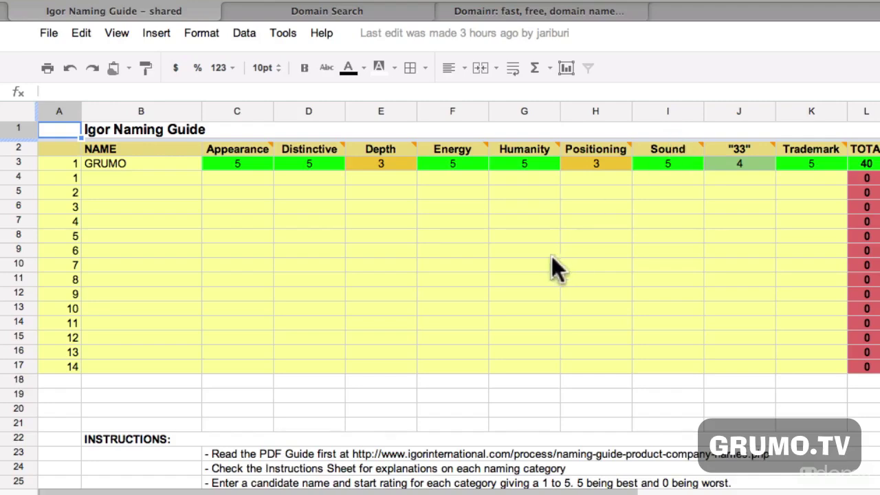
Step: Display the Depth header (E2) note in place of the Appearance note
mouse_move(251, 157)
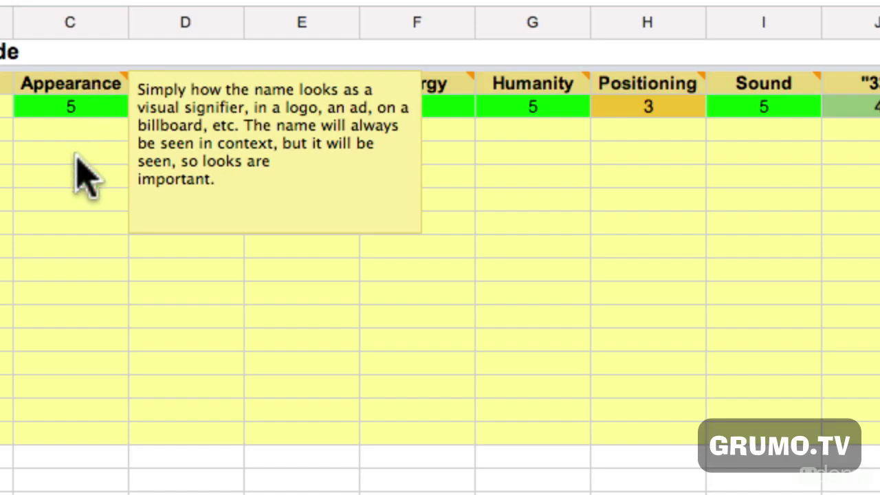
mouse_move(201, 91)
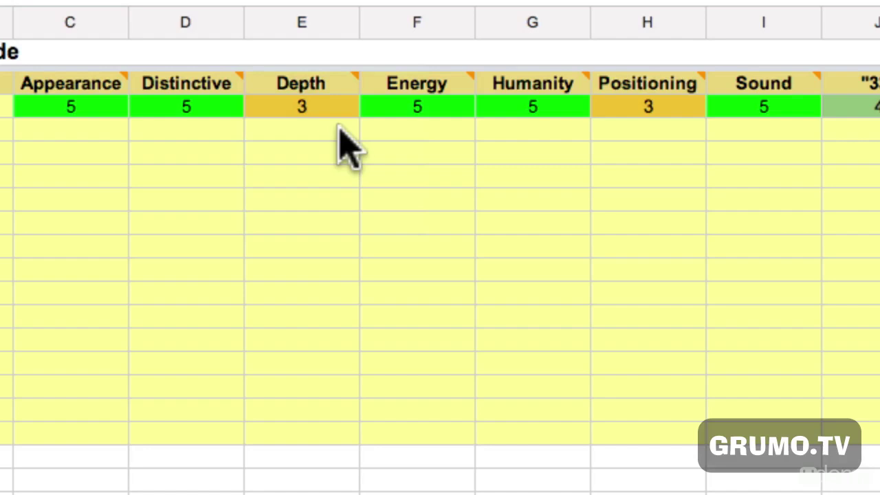
Step: Dismiss the Depth criterion note from over GRUMO's scores
mouse_move(332, 79)
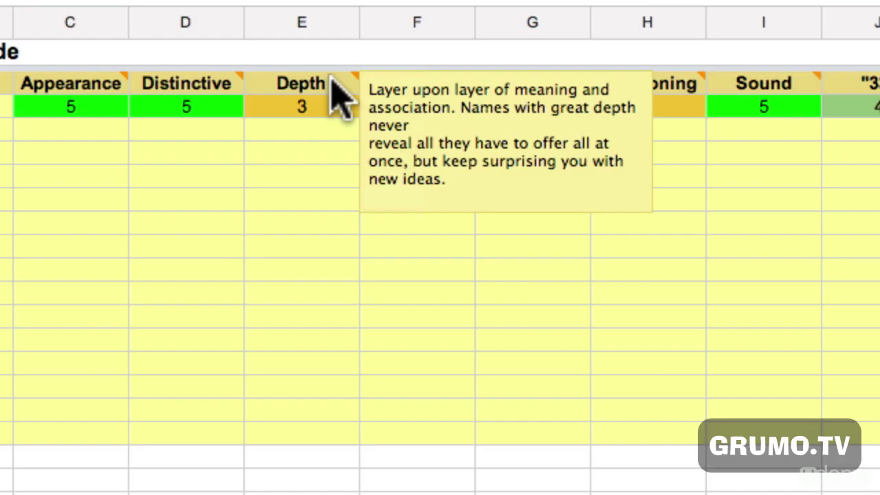
Step: Close the Depth note and show the Positioning criterion note on header H2
click(695, 200)
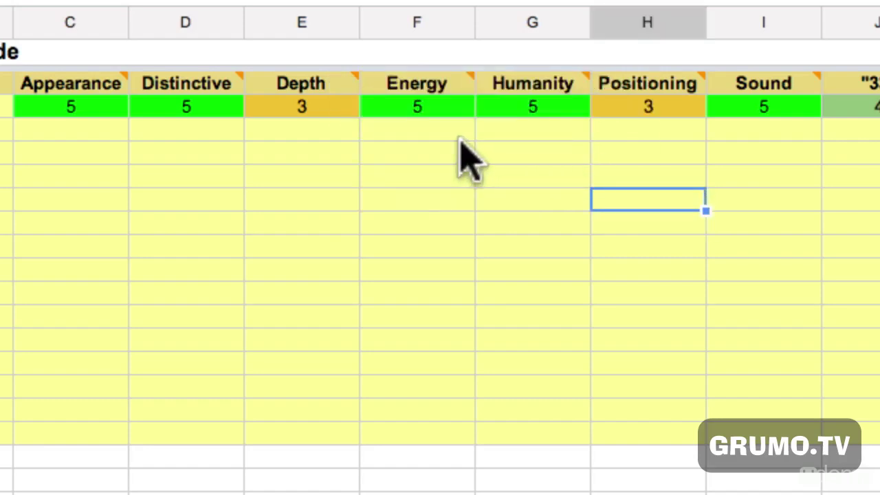
mouse_move(451, 84)
Step: Read the Sound criterion note, then close it to reveal Trademark 5 and TOTAL 40
mouse_move(656, 93)
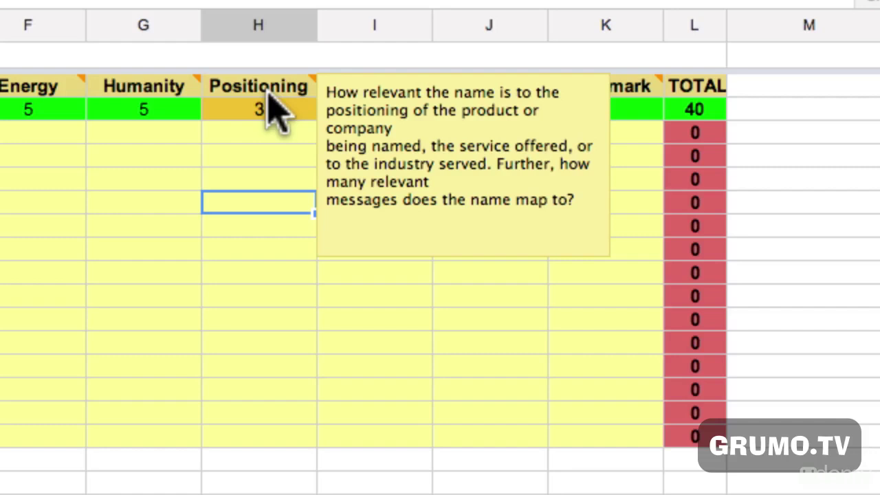
key(Up)
key(Up)
key(Up)
mouse_move(389, 91)
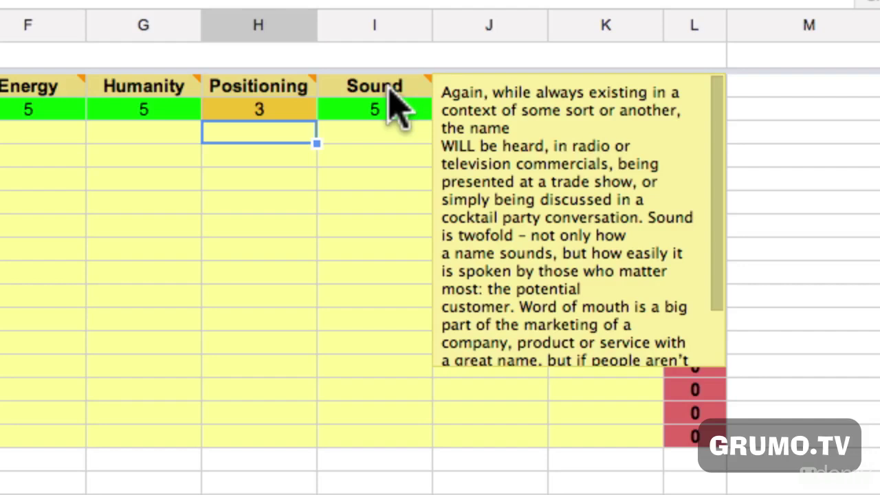
click(382, 138)
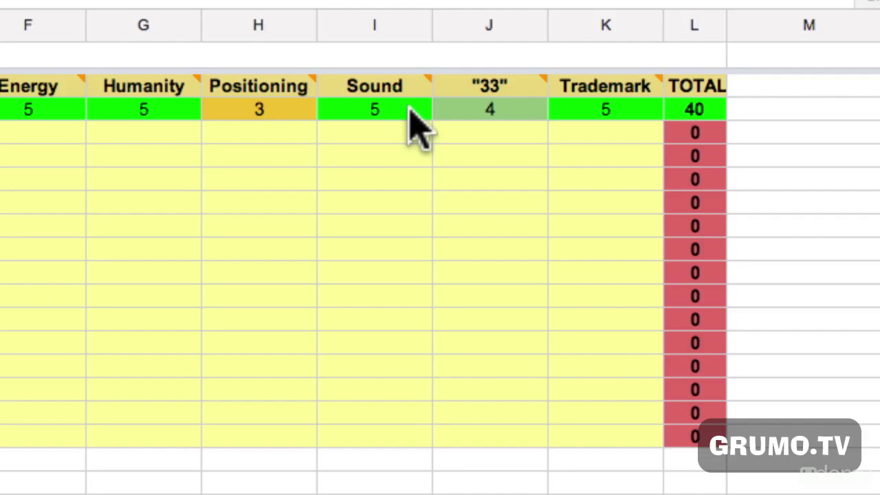
Step: Toggle the "33" criterion note on header J2 open and closed several times
mouse_move(521, 81)
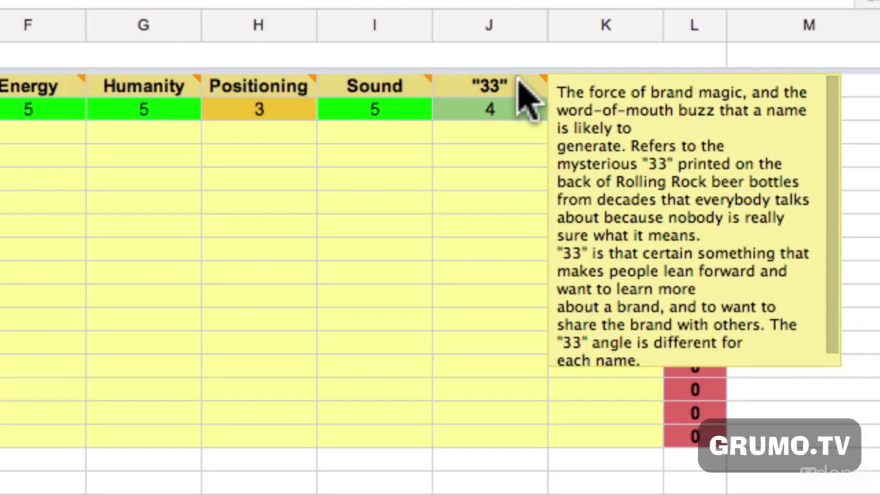
click(483, 131)
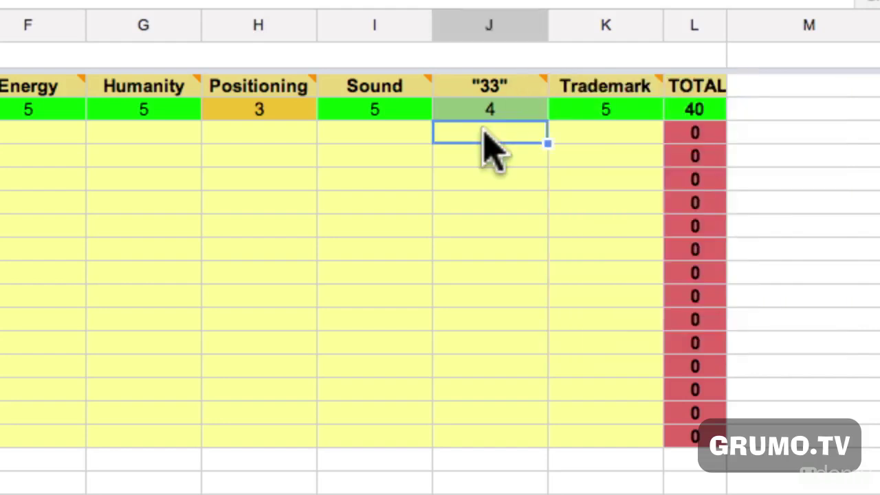
click(502, 77)
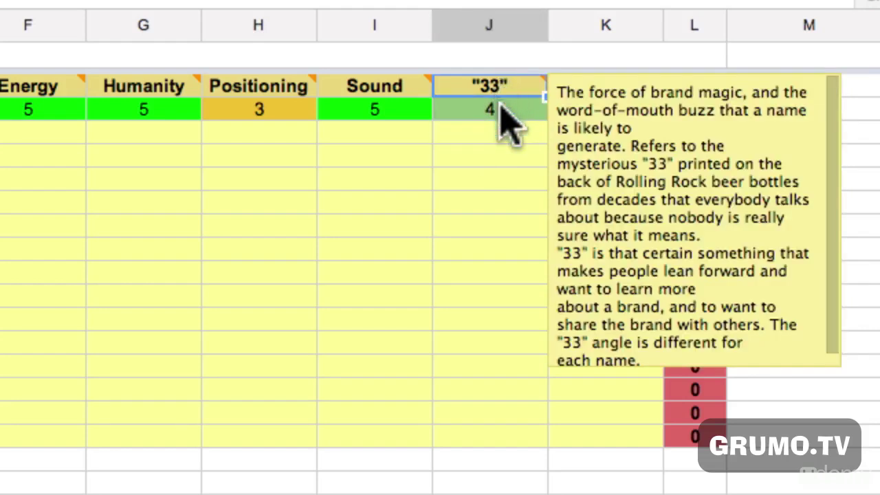
click(491, 131)
click(494, 88)
click(502, 131)
click(506, 88)
click(506, 132)
Step: Close the "33" note by selecting the Trademark header K2
mouse_move(505, 77)
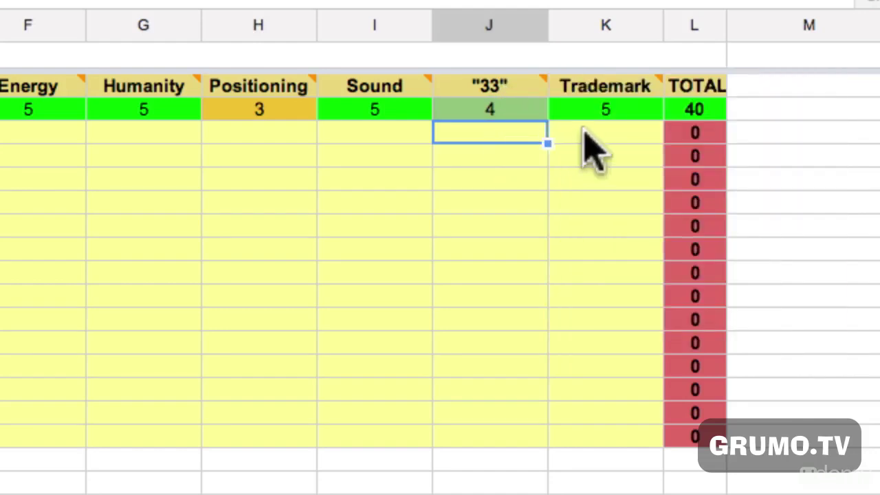
click(595, 104)
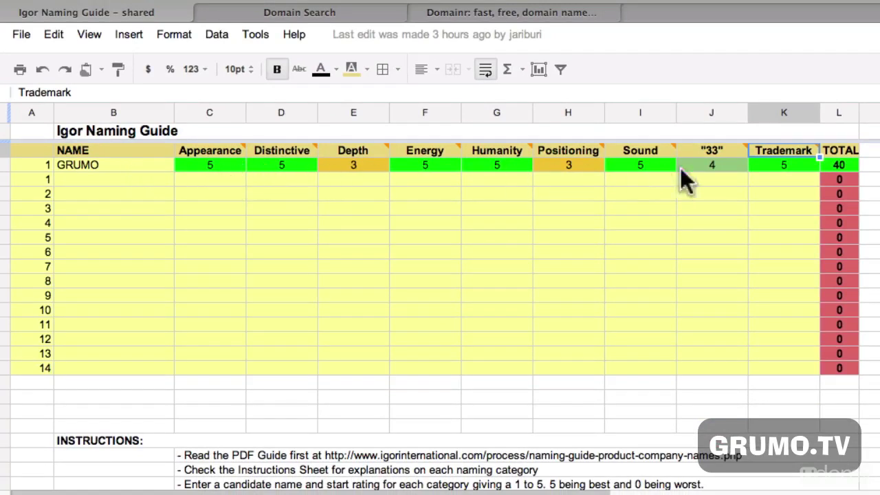
Step: Enter the candidate name 'Doodles' in the empty name cell below GRUMO
click(227, 164)
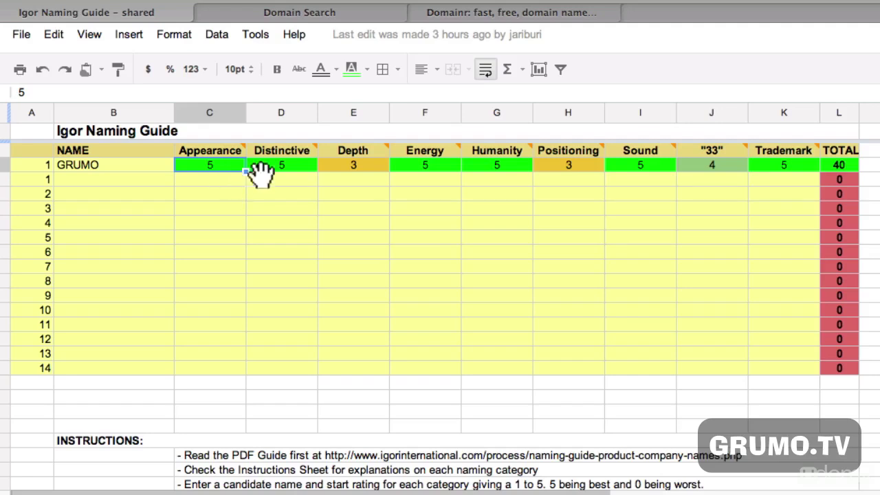
click(139, 183)
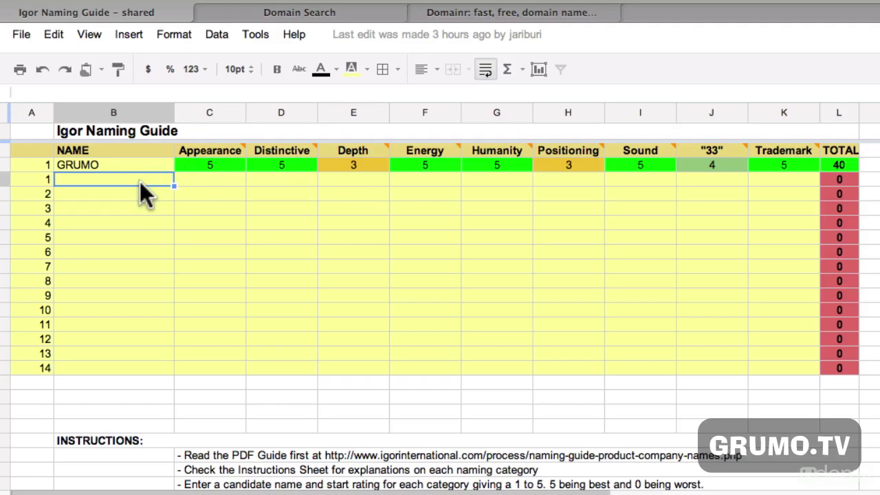
text(Doodles)
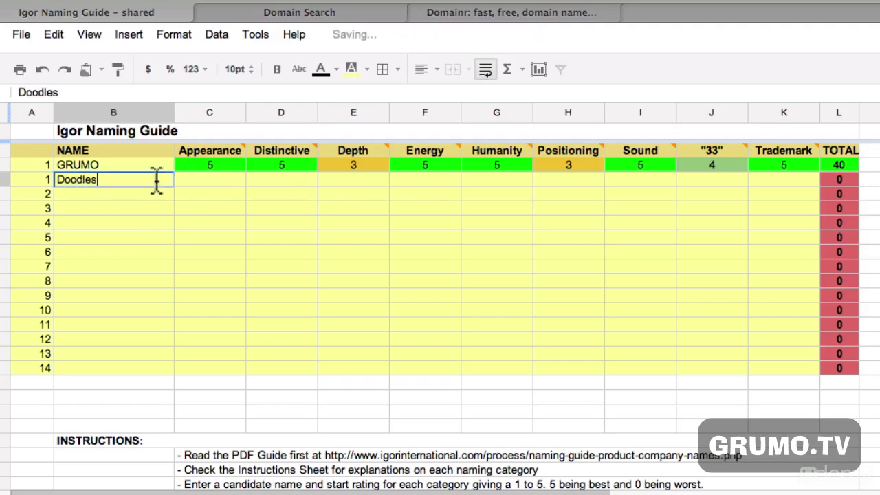
click(225, 176)
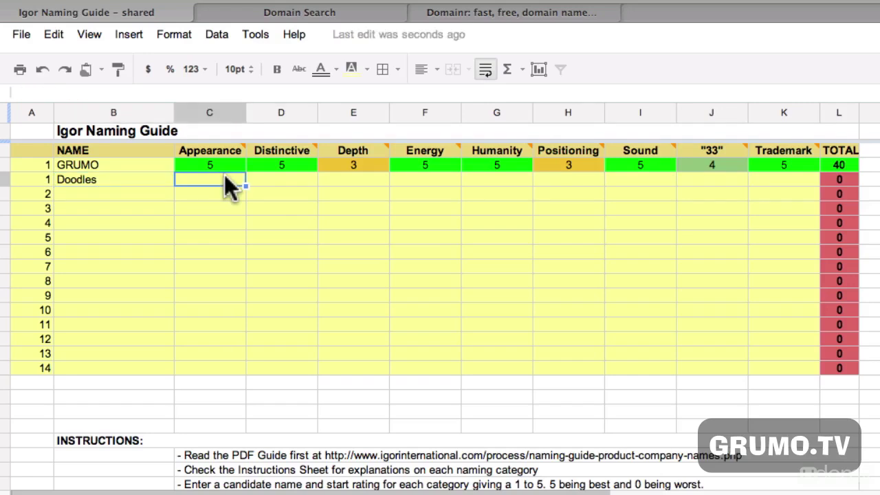
Step: Score Doodles 4, 3, 1, 4, 4 for Appearance, Distinctive, Depth, Energy and Humanity
text(4)
key(Tab)
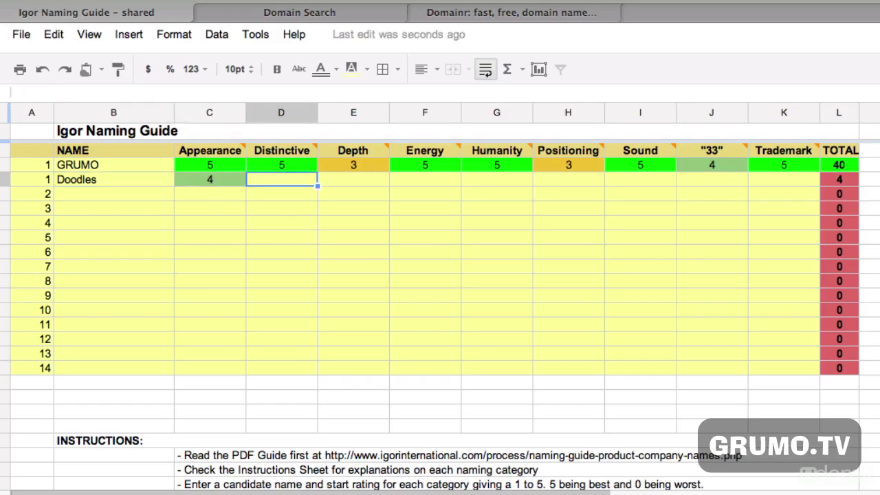
text(3)
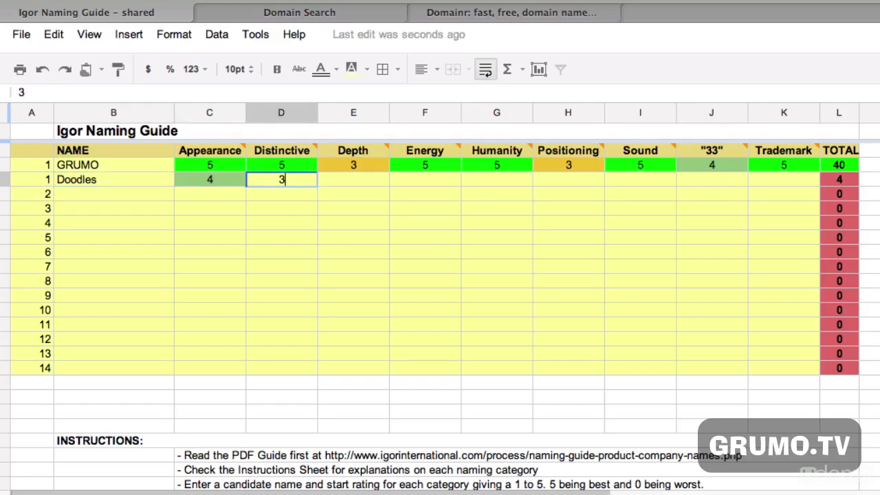
key(Tab)
text(1)
key(Tab)
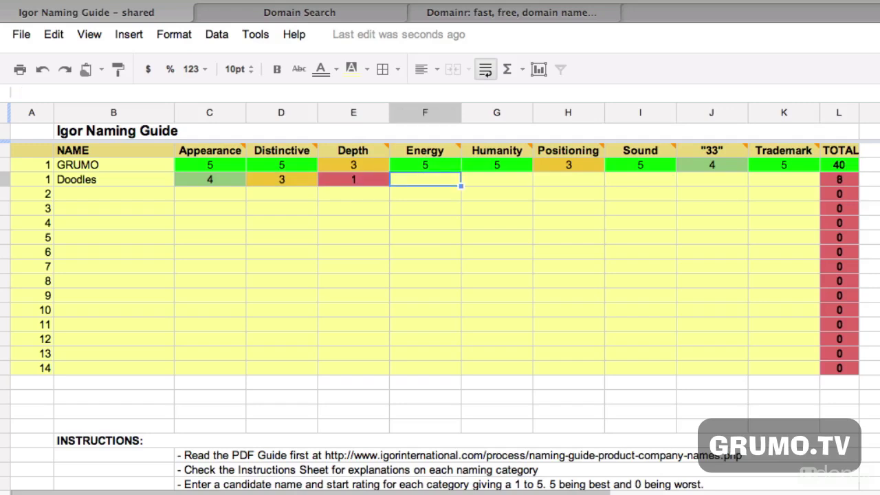
text(4)
key(Tab)
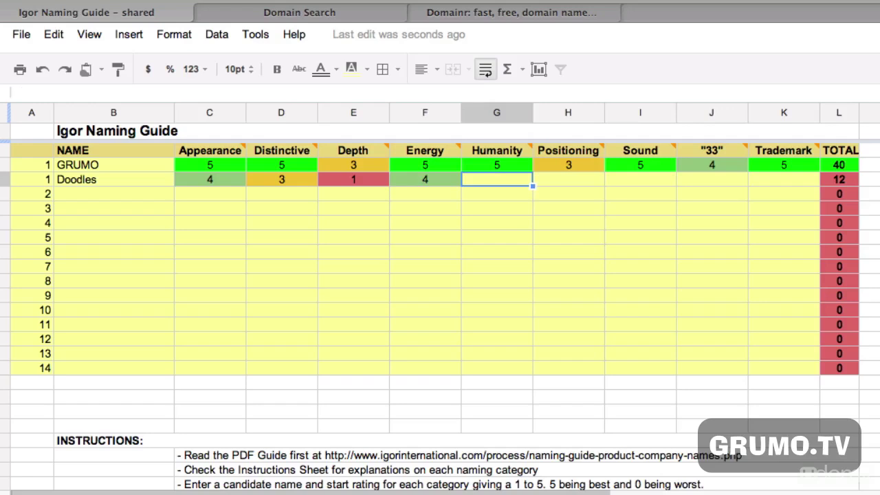
text(4)
key(Tab)
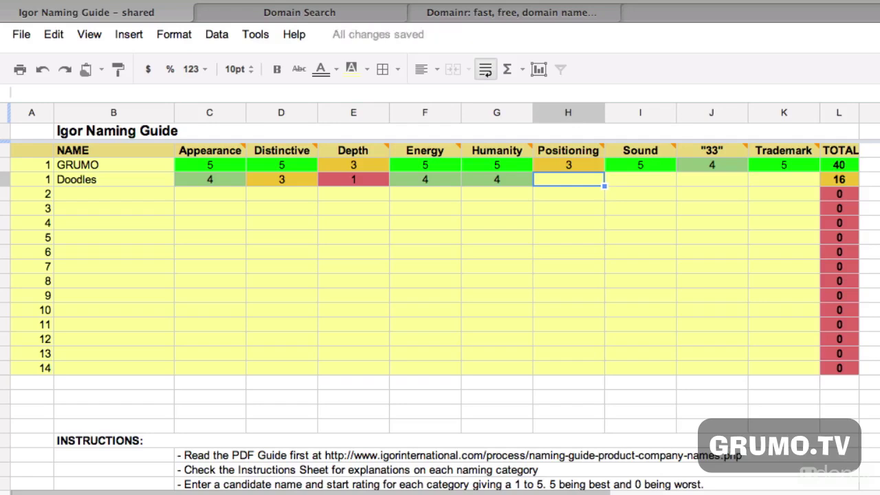
Step: Score Doodles 2, 5, 4, 2 for Positioning, Sound, "33" and Trademark
text(2)
key(Tab)
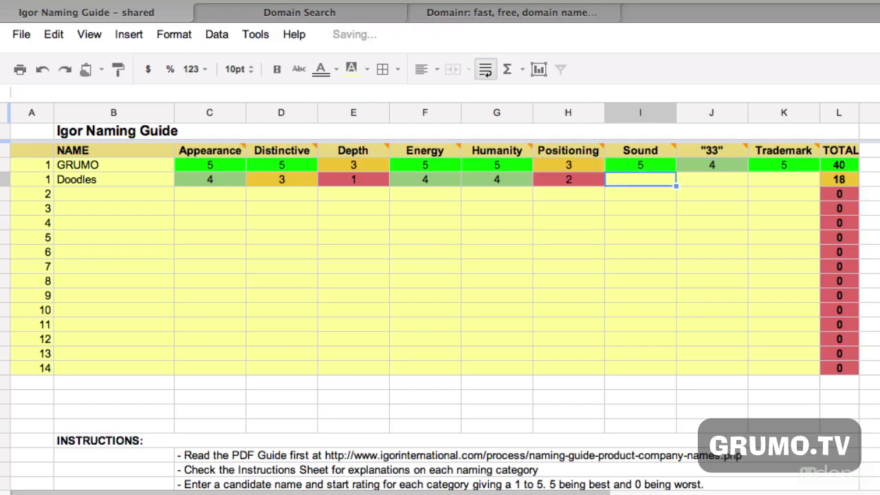
text(5)
key(Tab)
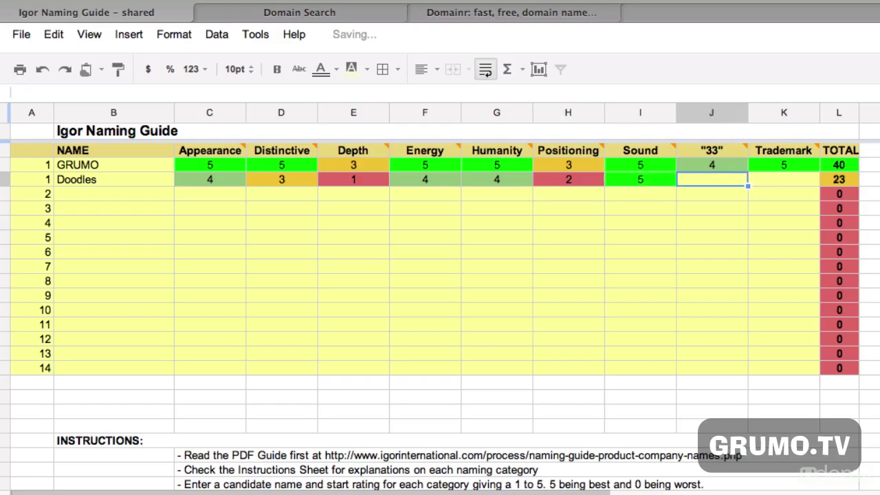
text(4)
key(Tab)
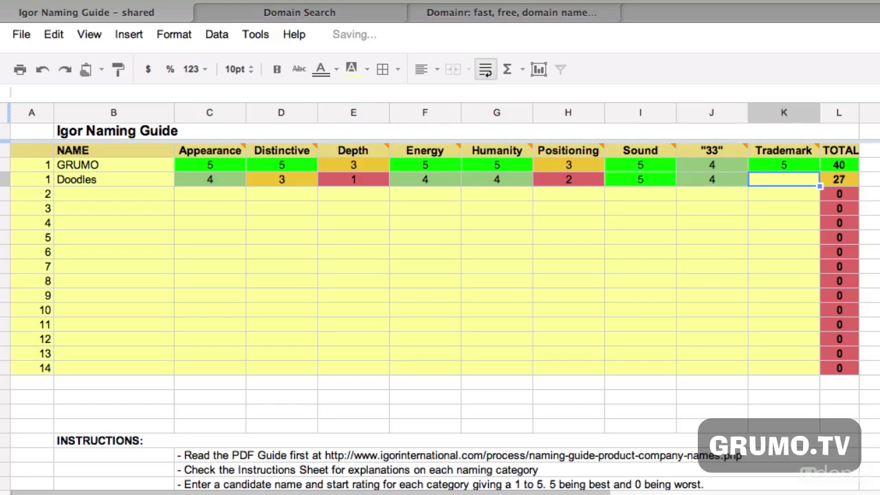
text(2)
key(Return)
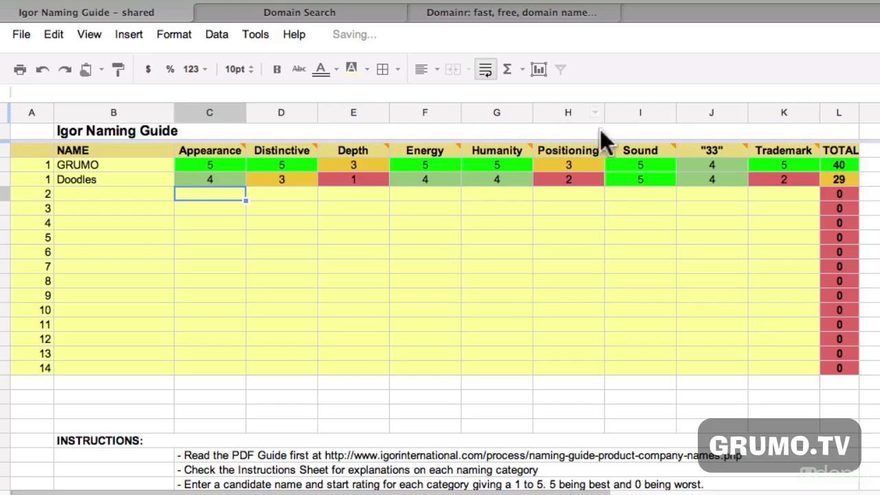
click(93, 193)
click(95, 208)
click(99, 221)
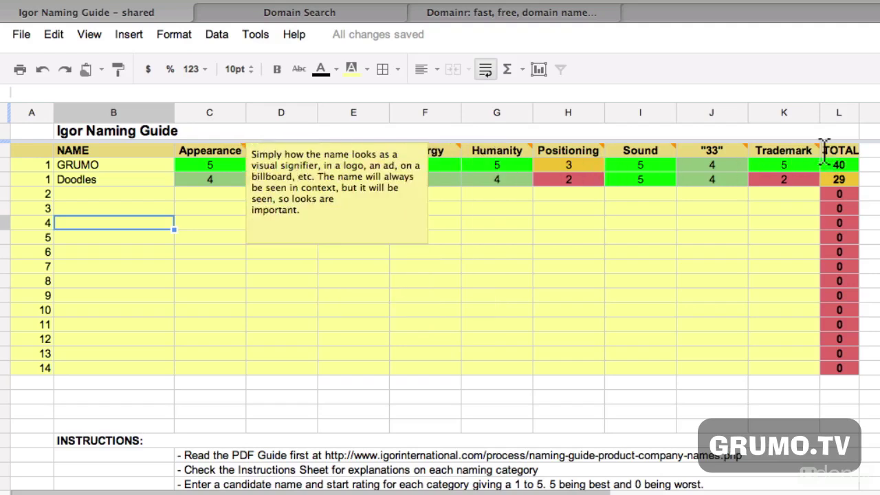
click(218, 194)
click(138, 192)
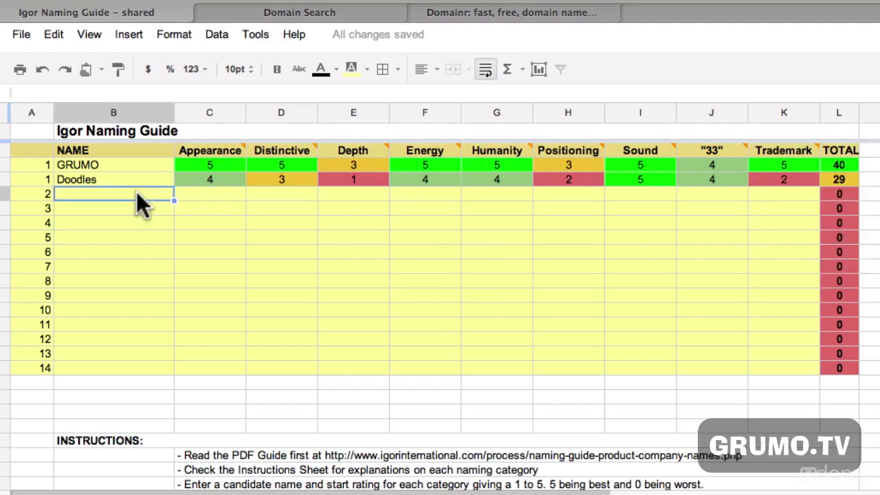